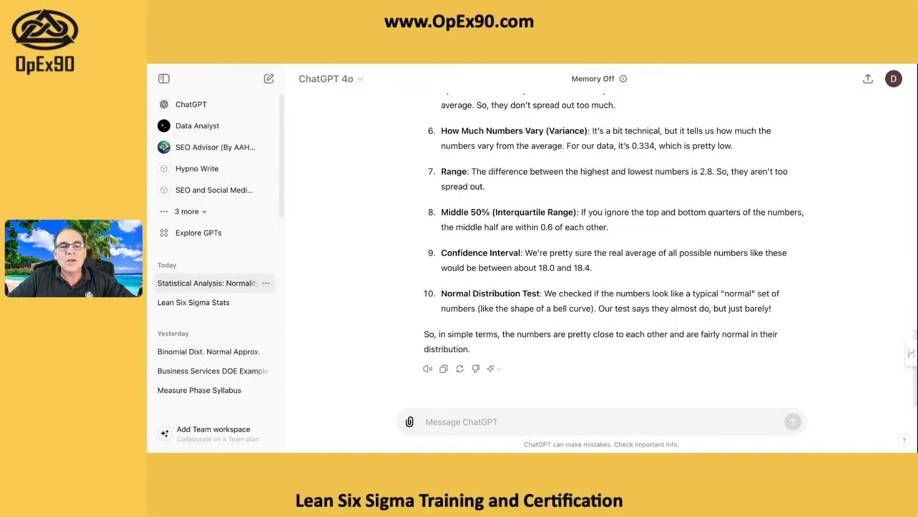
# Review the simplified 8th-grade explanation of the statistical results, from the average through the normal distribution test.
pyautogui.scroll(2, 613, 280)
pyautogui.scroll(4, 613, 280)
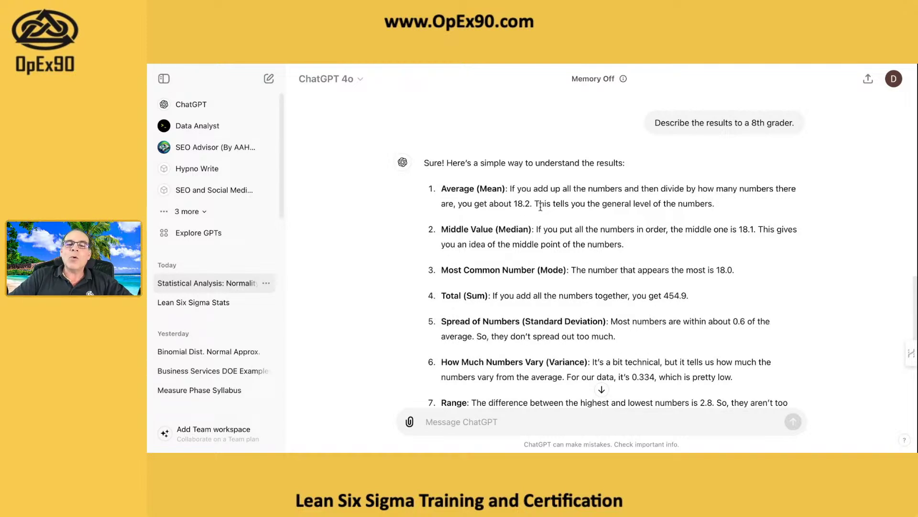
pyautogui.scroll(-1, 541, 210)
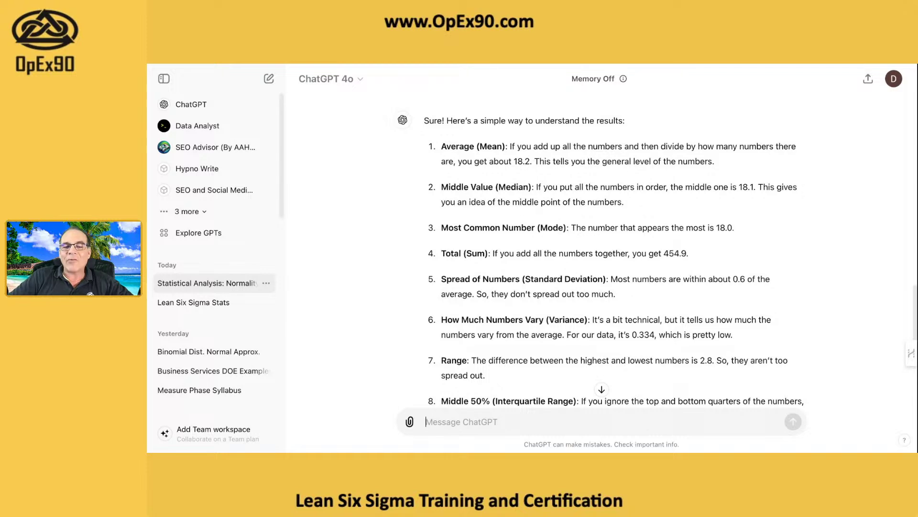
pyautogui.scroll(-1, 602, 248)
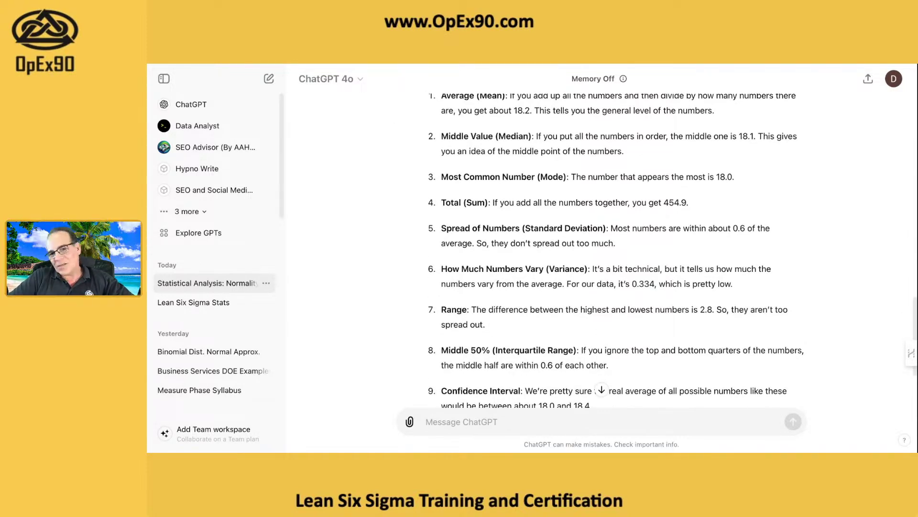
pyautogui.scroll(-3, 529, 242)
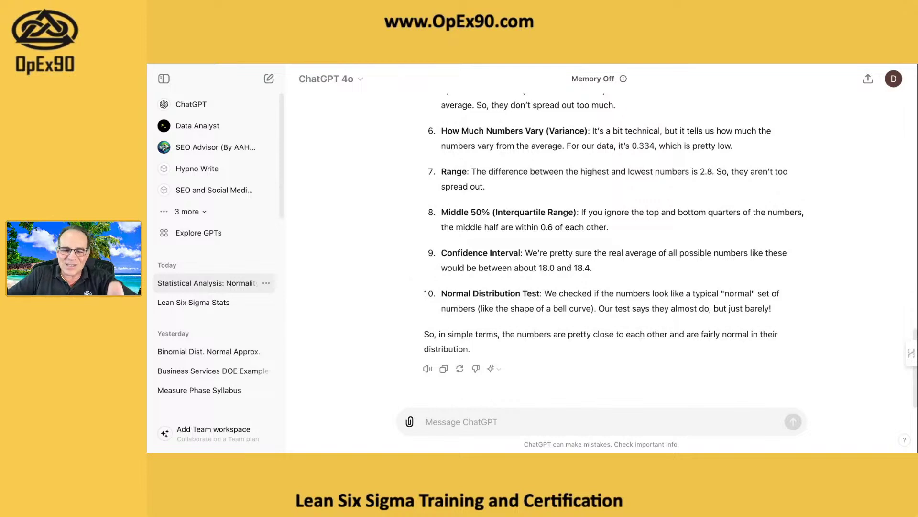
# Send the prompt "Create a histogram from the data that has been provided.".
pyautogui.write('Create a ')
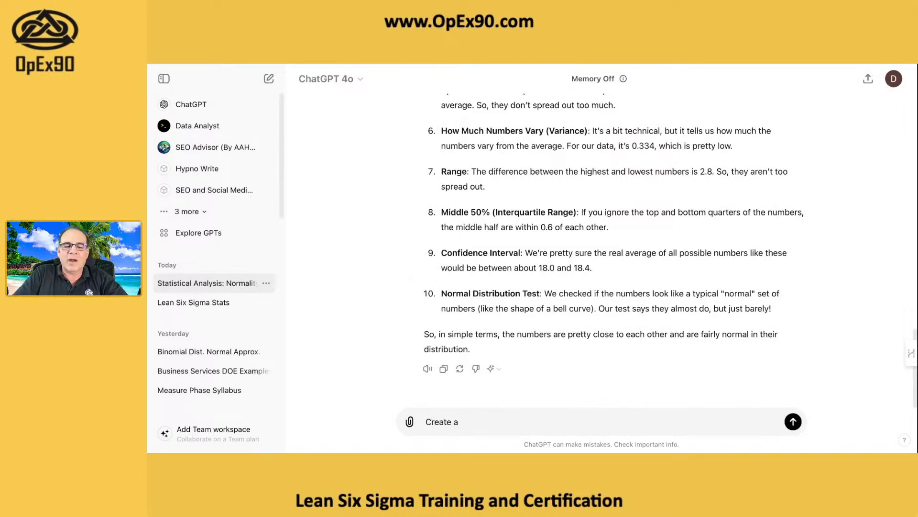
pyautogui.write('i')
pyautogui.press('BackSpace')
pyautogui.write('is')
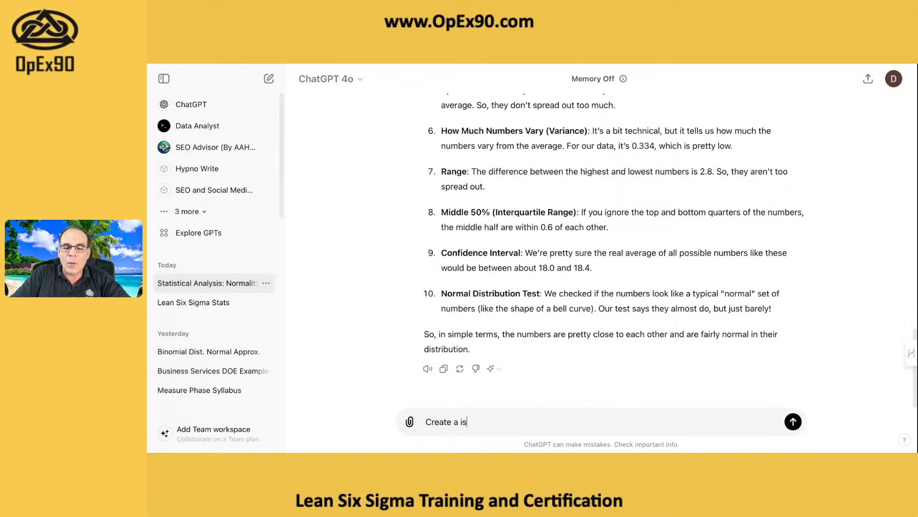
pyautogui.write('togra')
pyautogui.press('BackSpace')
pyautogui.press('BackSpace')
pyautogui.press('BackSpace')
pyautogui.press('BackSpace')
pyautogui.press('BackSpace')
pyautogui.press('BackSpace')
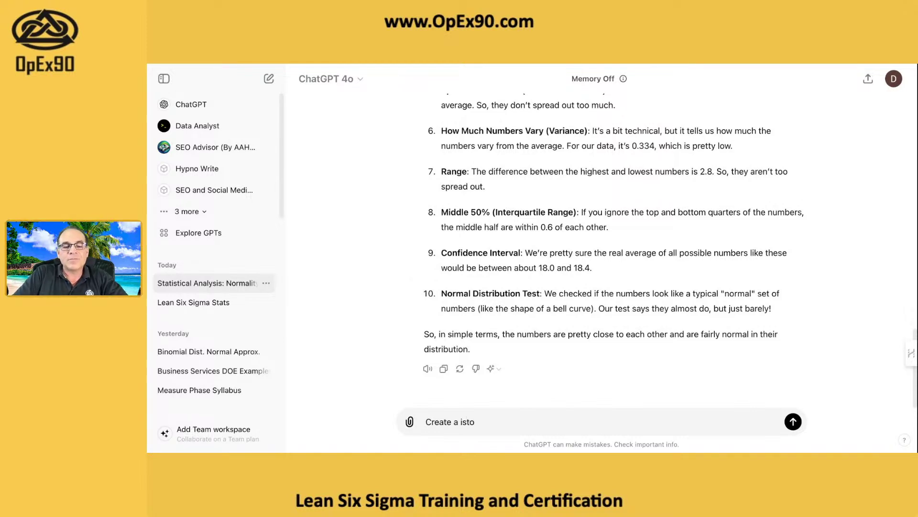
pyautogui.press('BackSpace')
pyautogui.write('h')
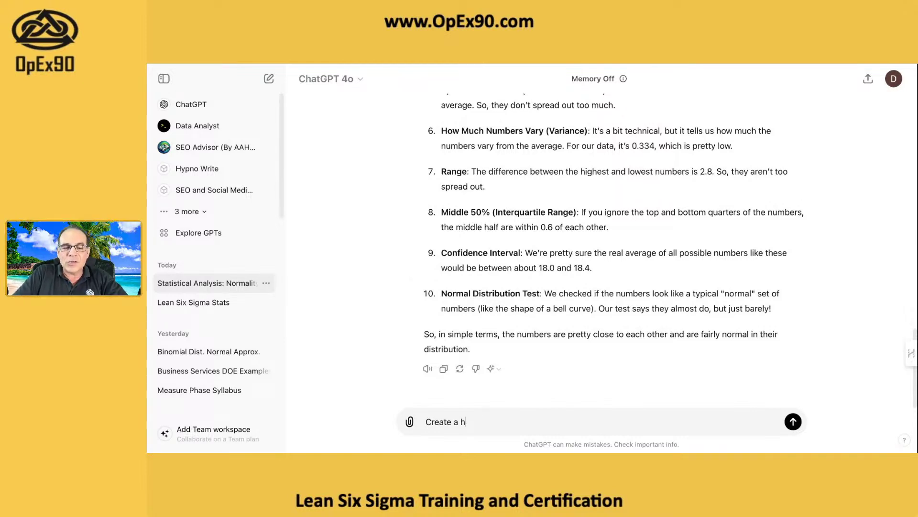
pyautogui.write('istogra')
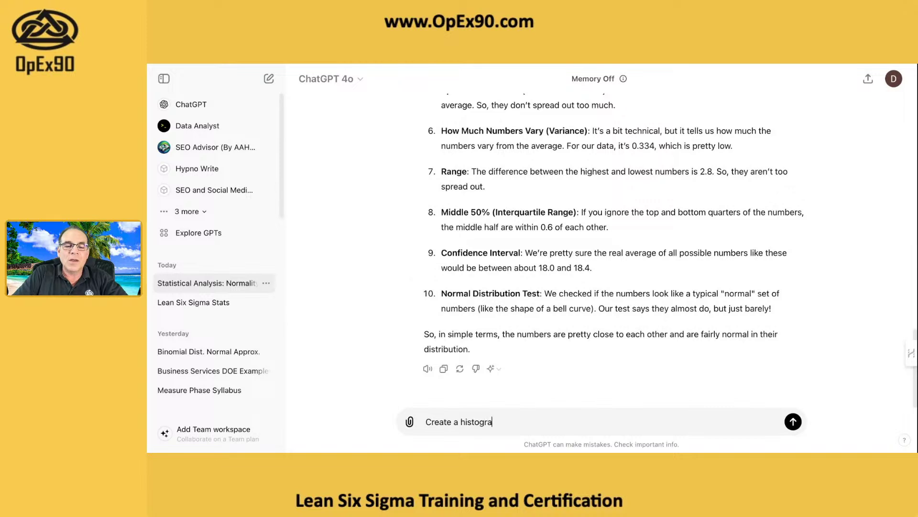
pyautogui.write('m from thje')
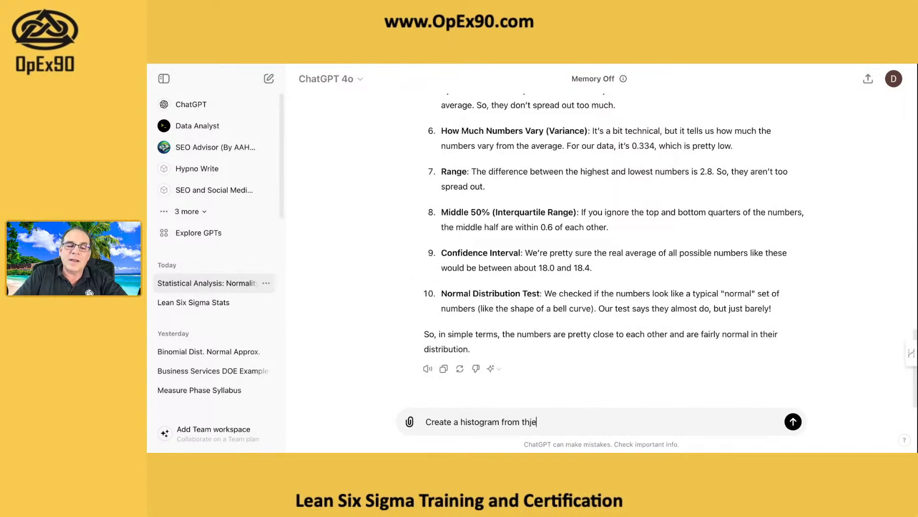
pyautogui.press('BackSpace')
pyautogui.press('BackSpace')
pyautogui.press('BackSpace')
pyautogui.write('e dat')
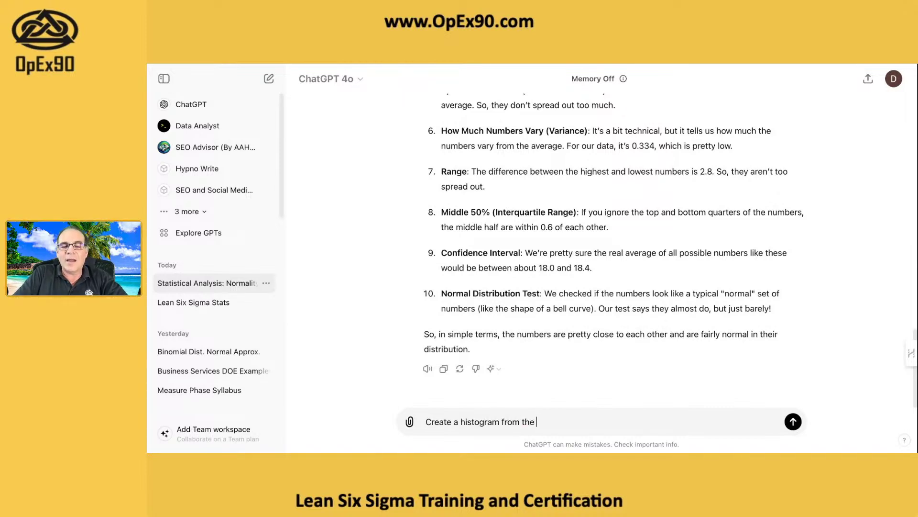
pyautogui.write('a th')
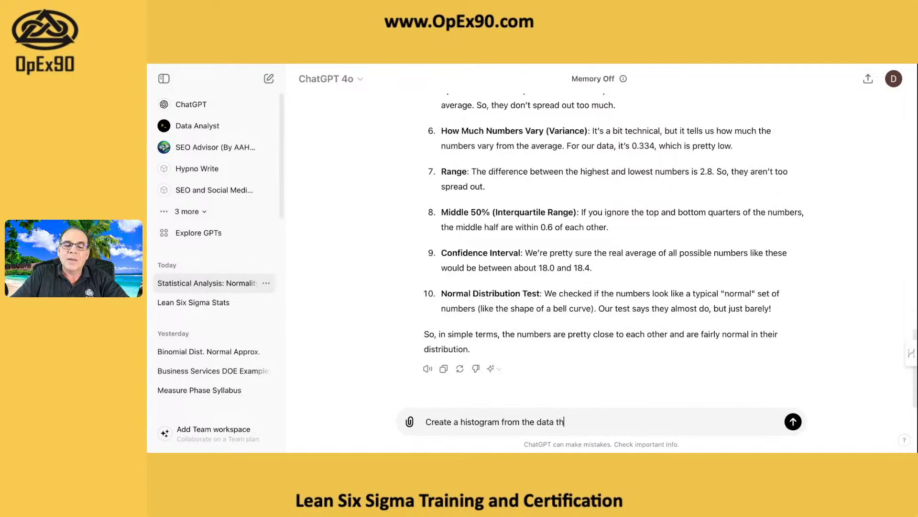
pyautogui.write('at has ver')
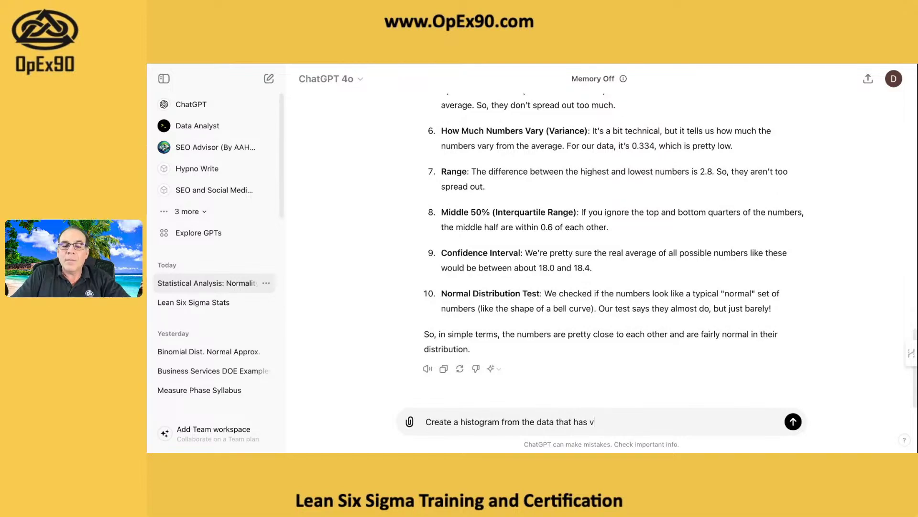
pyautogui.press('BackSpace')
pyautogui.press('BackSpace')
pyautogui.press('BackSpace')
pyautogui.press('BackSpace')
pyautogui.write('been pro')
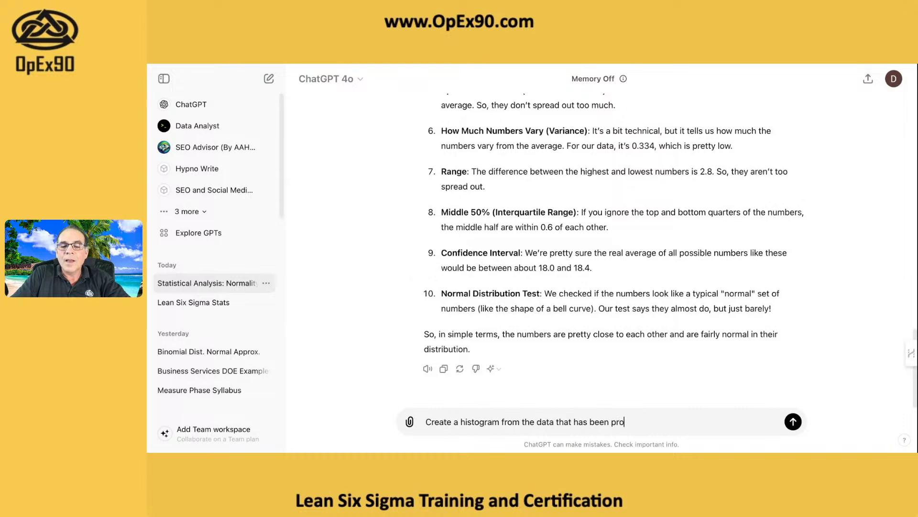
pyautogui.write('vided.')
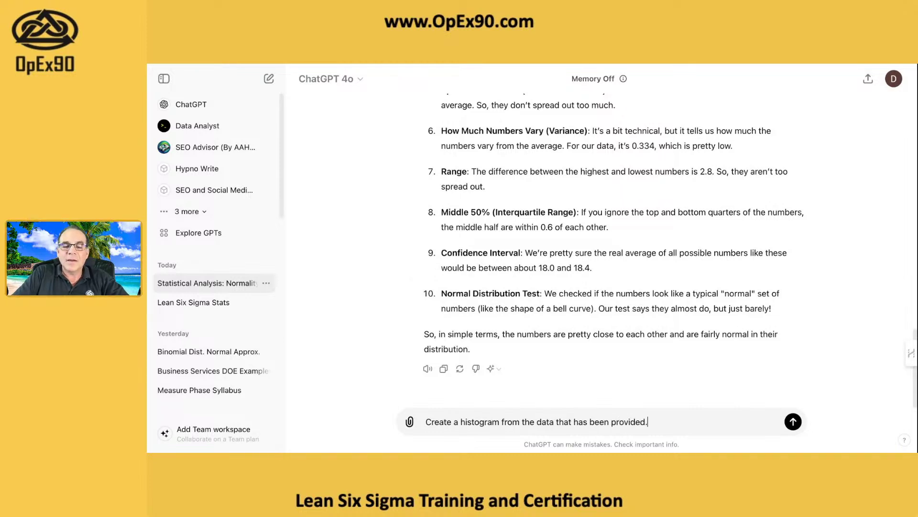
pyautogui.press('Return')
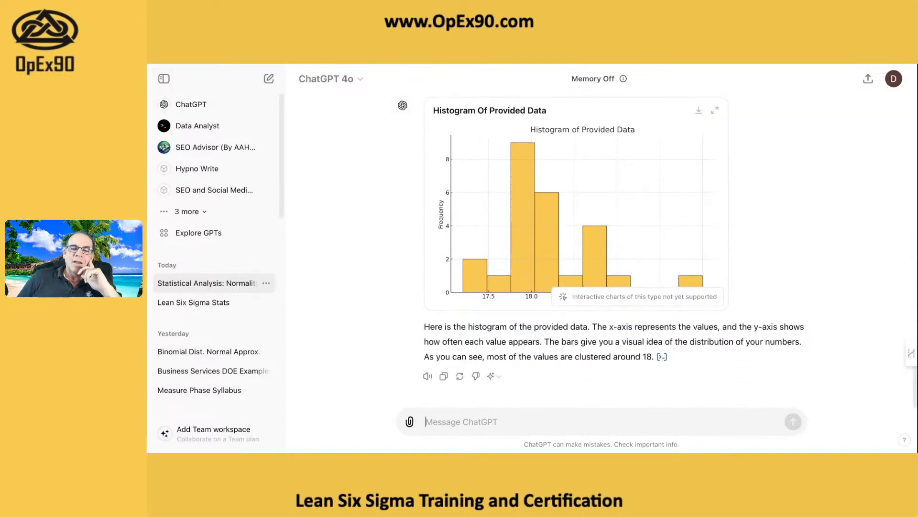
# Examine the generated histogram of the provided data together with its written explanation.
pyautogui.scroll(1, 445, 134)
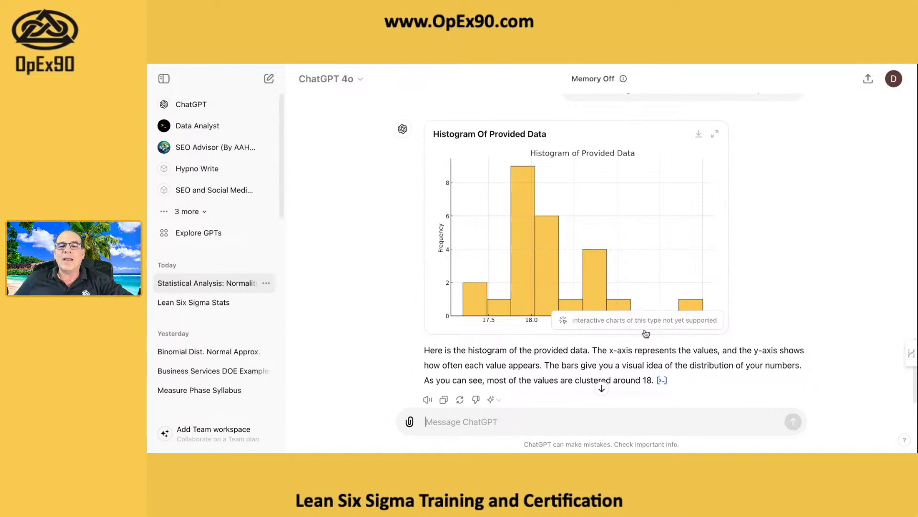
pyautogui.scroll(1, 687, 161)
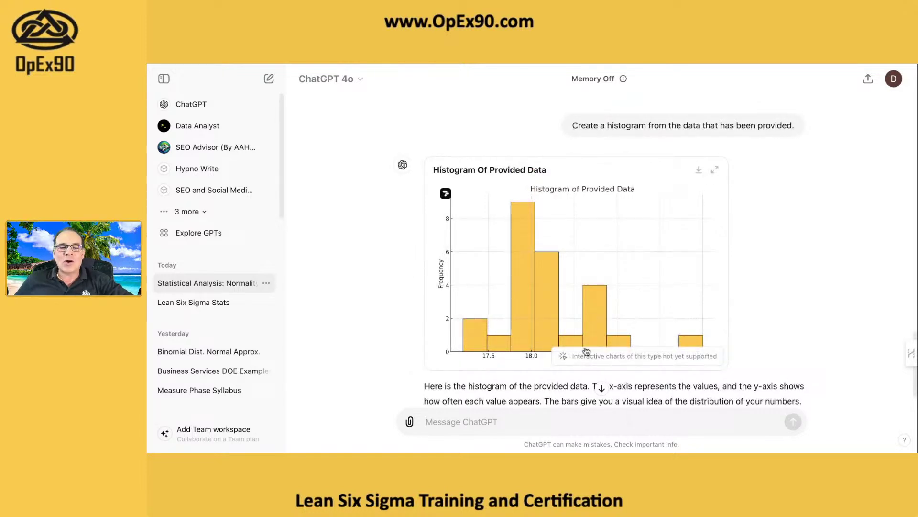
pyautogui.scroll(1, 593, 378)
pyautogui.scroll(-3, 592, 356)
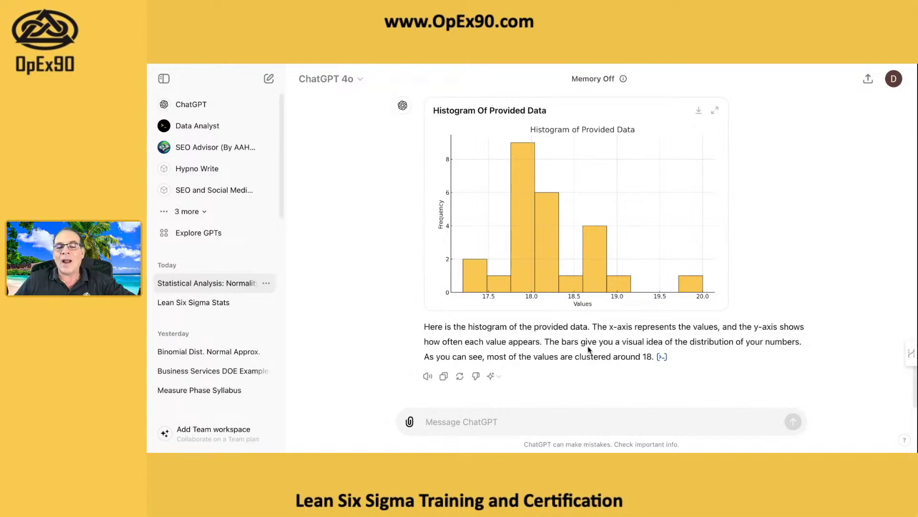
pyautogui.moveTo(537, 213)
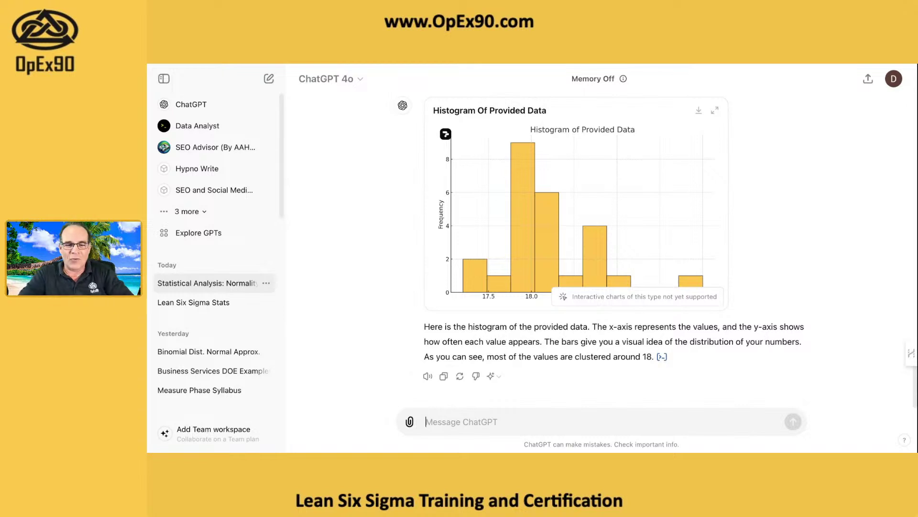
# Select the full text of the sent prompt that requested the histogram.
pyautogui.scroll(4, 569, 232)
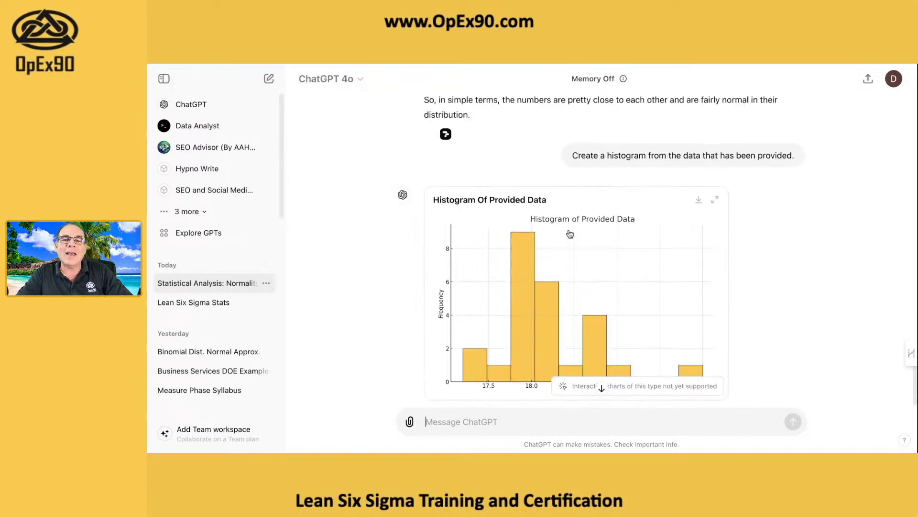
pyautogui.scroll(1, 538, 244)
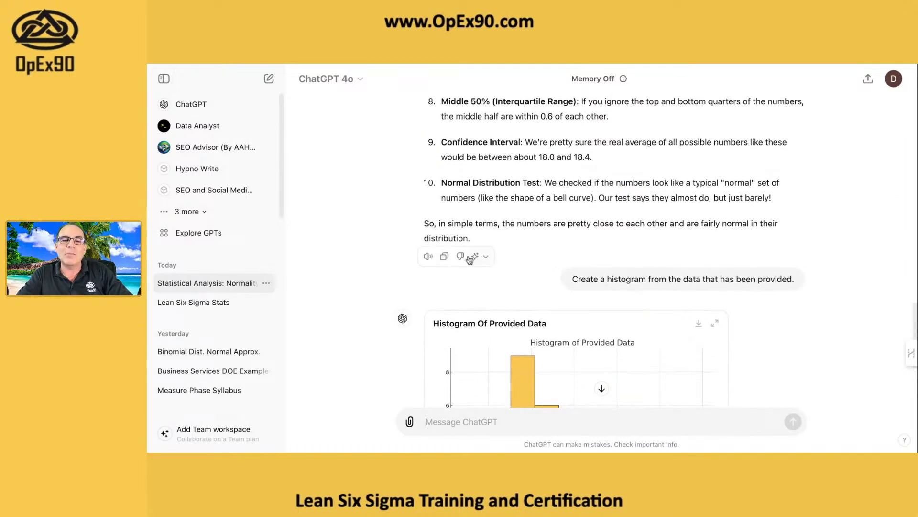
pyautogui.moveTo(573, 281); pyautogui.dragTo(799, 282)
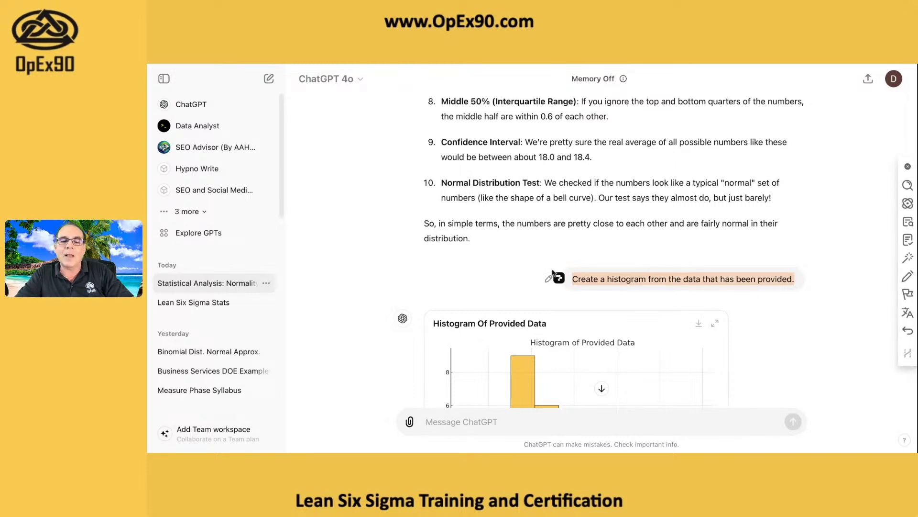
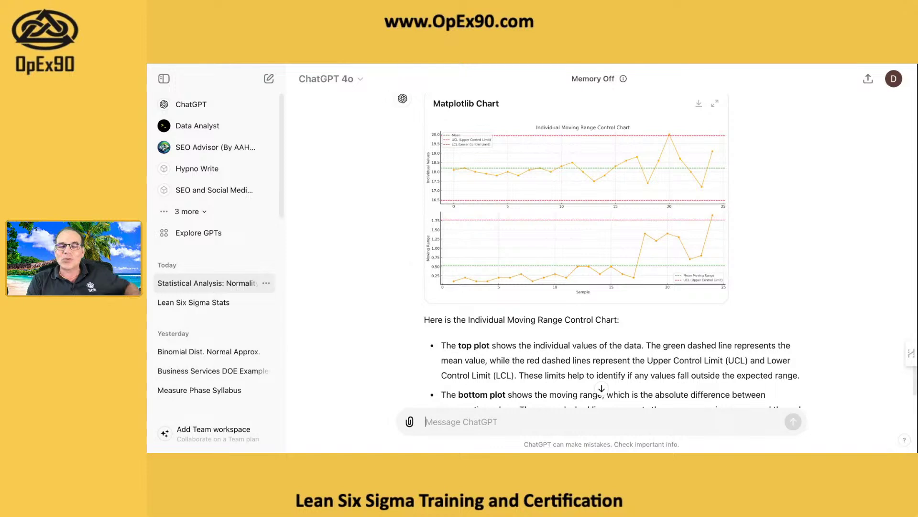
# Review the Individual Moving Range Control Chart and the explanation of its top and bottom plots.
pyautogui.scroll(-2, 567, 362)
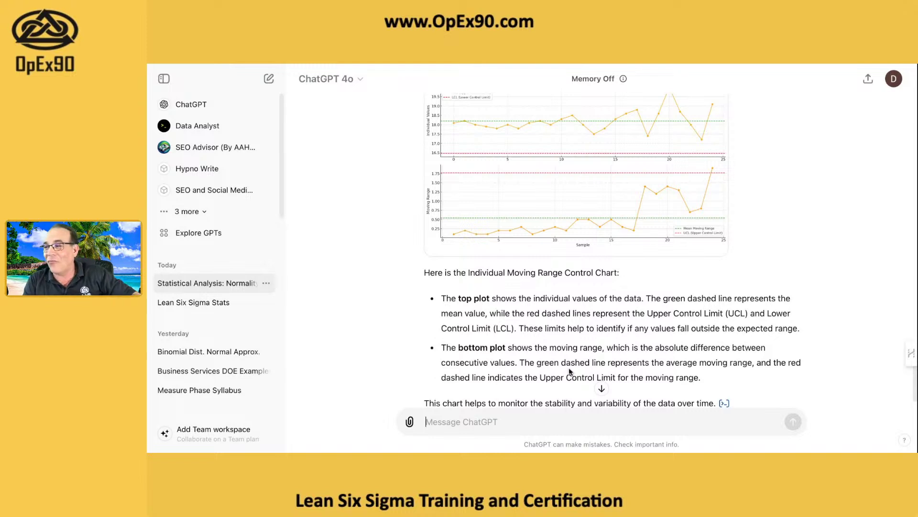
pyautogui.scroll(-1, 570, 371)
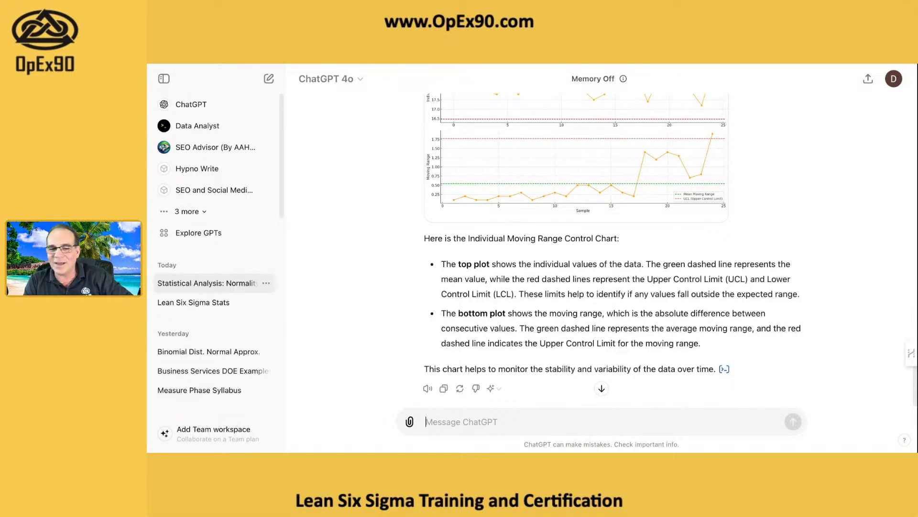
pyautogui.scroll(1, 581, 338)
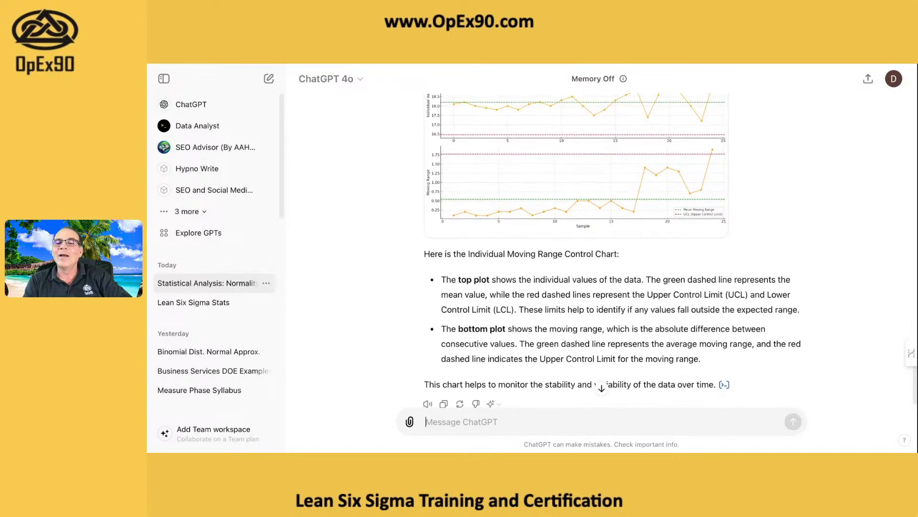
pyautogui.scroll(-1, 581, 339)
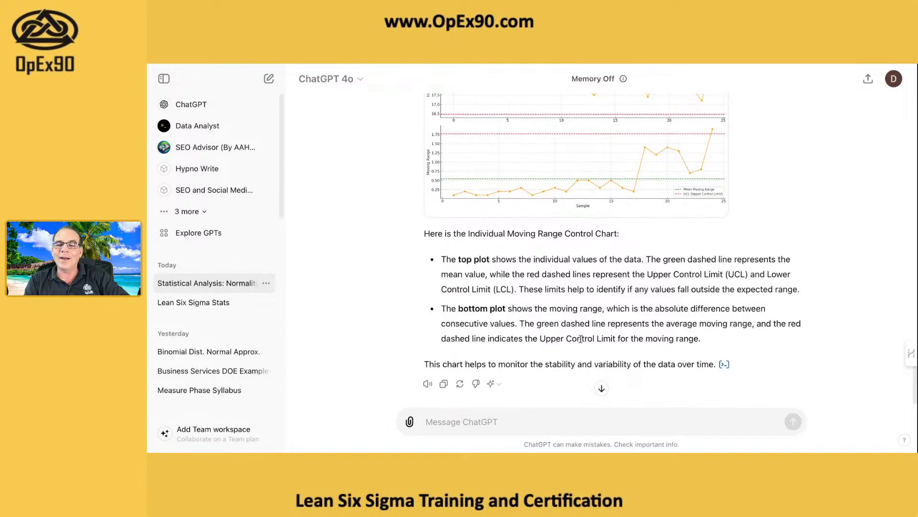
pyautogui.scroll(-1, 587, 304)
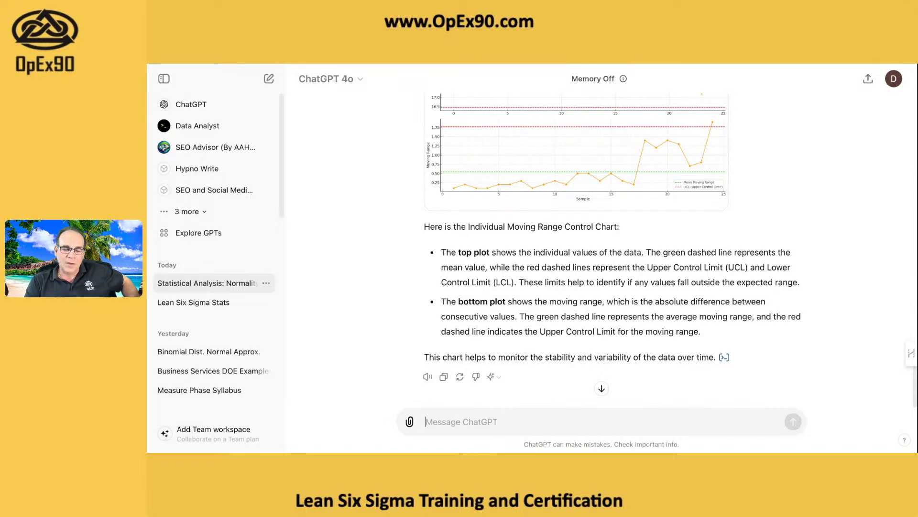
# Go back to the start of the conversation and review the original descriptive statistics prompt and its data list.
pyautogui.scroll(15, 612, 242)
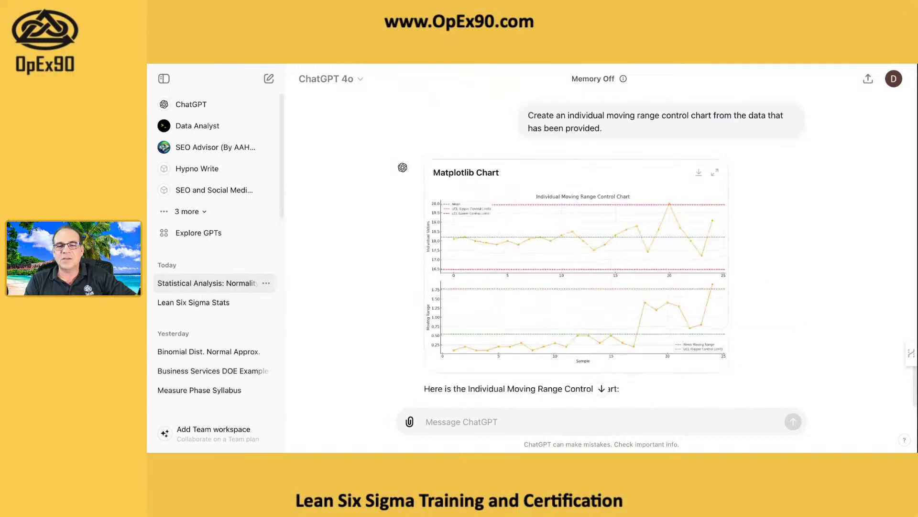
pyautogui.scroll(20, 594, 322)
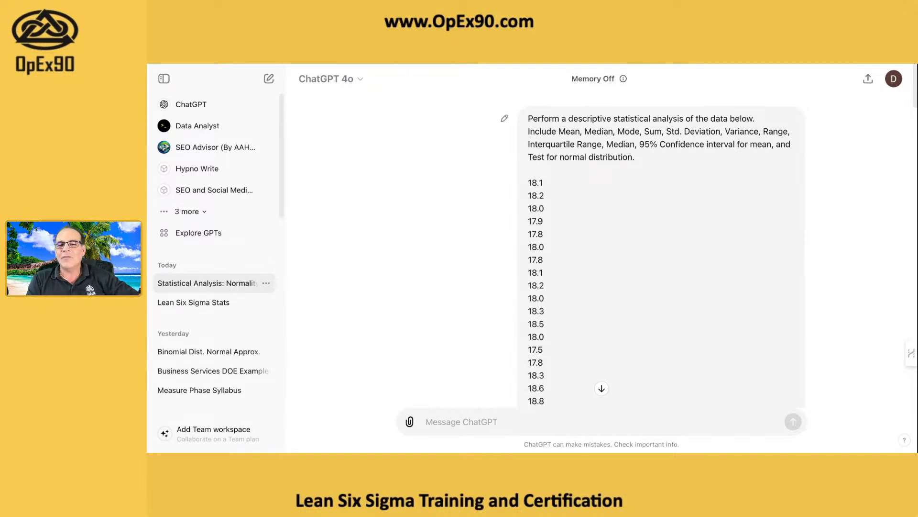
pyautogui.scroll(-1, 653, 249)
pyautogui.scroll(-3, 574, 153)
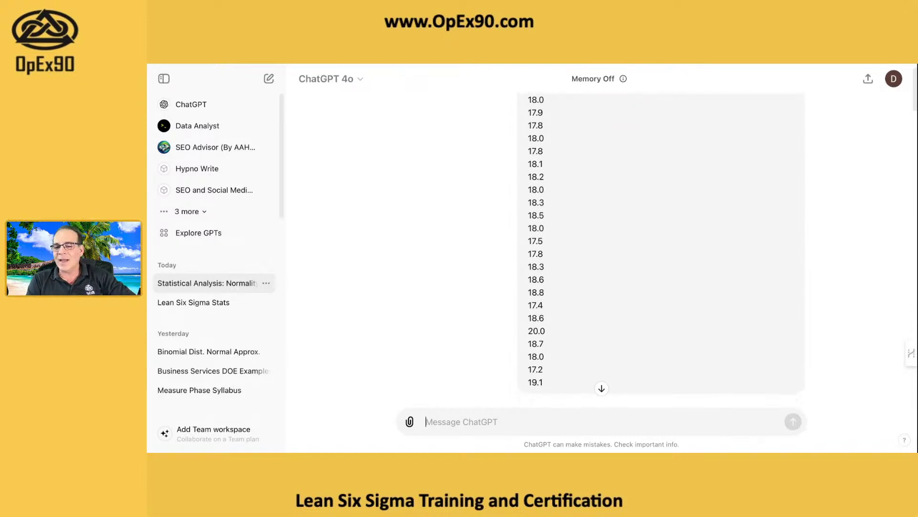
pyautogui.scroll(5, 574, 153)
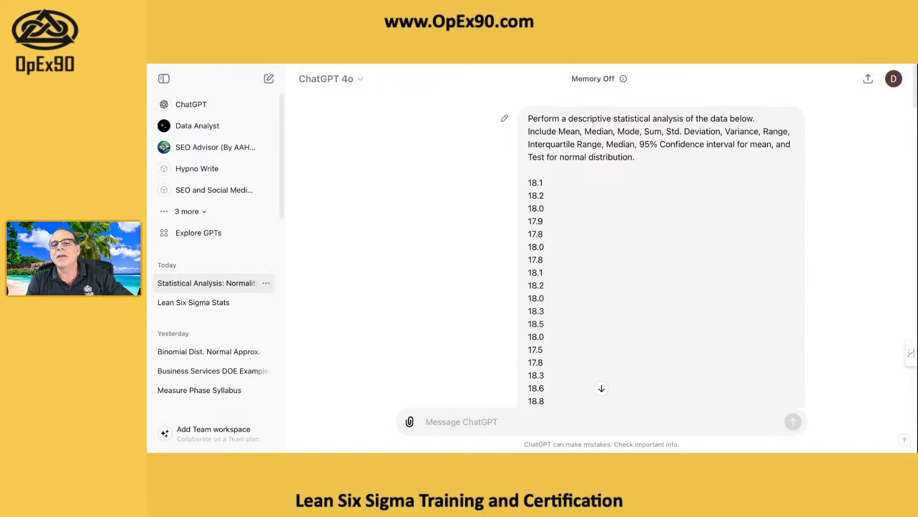
pyautogui.scroll(-1, 653, 250)
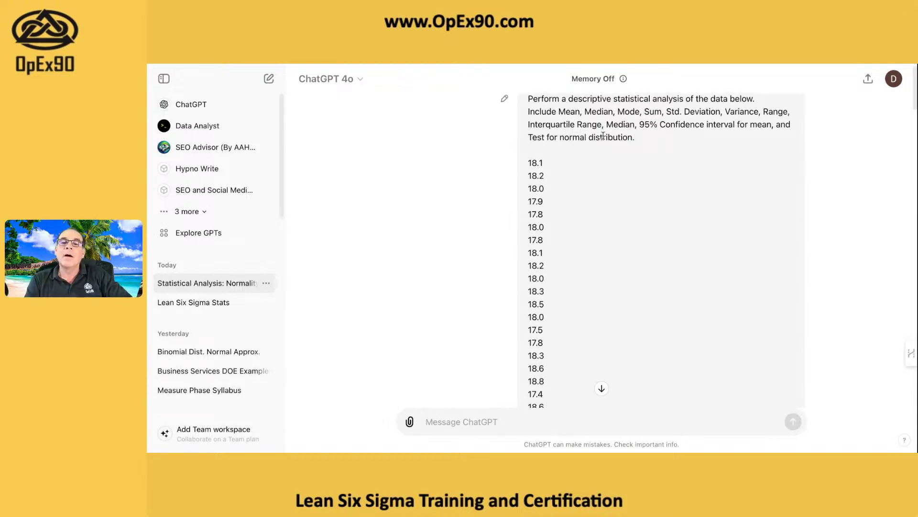
pyautogui.scroll(-1, 648, 159)
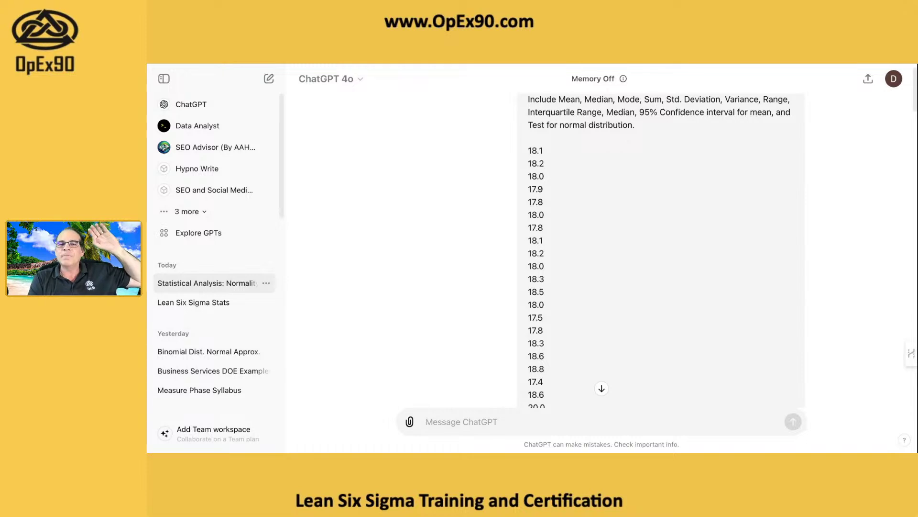
# Review the descriptive statistics results, including the 95% confidence interval for the mean, with their interpretation and the 8th-grade explanation.
pyautogui.scroll(-5, 587, 289)
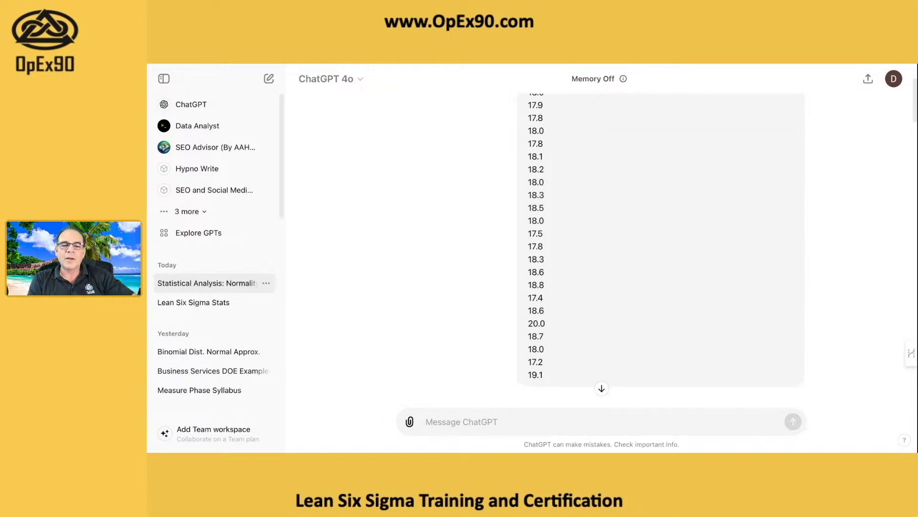
pyautogui.scroll(-3, 588, 290)
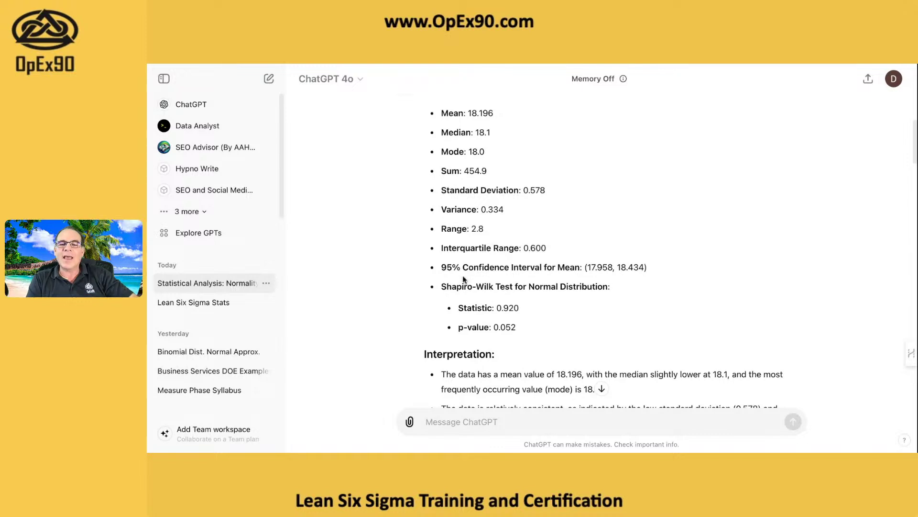
pyautogui.moveTo(586, 268); pyautogui.dragTo(634, 268)
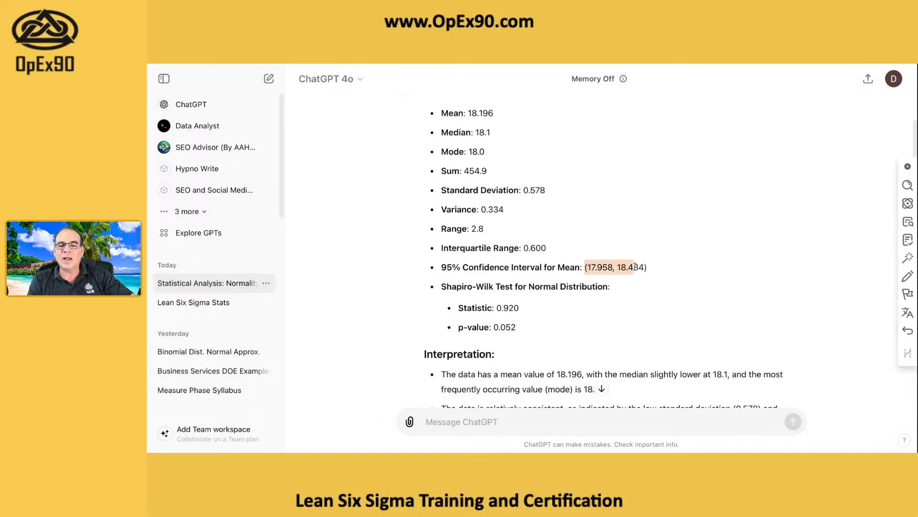
pyautogui.scroll(-3, 533, 297)
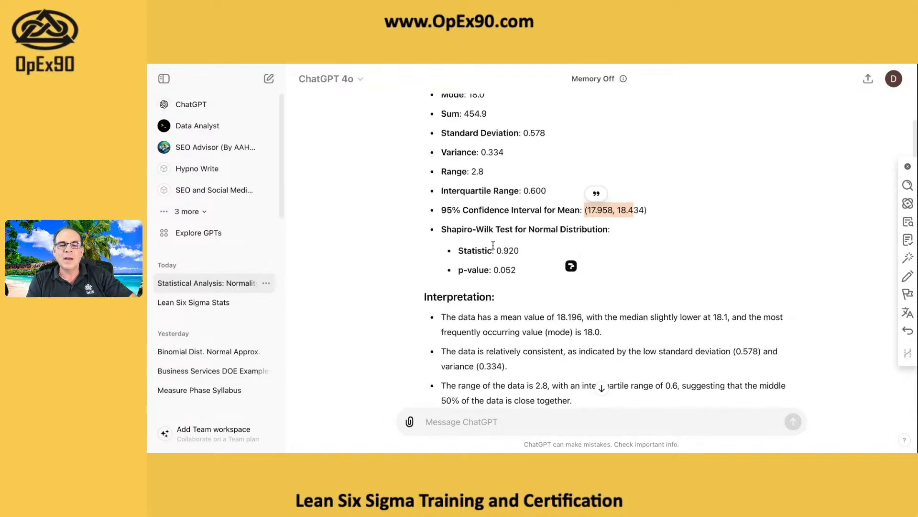
pyautogui.scroll(-2, 494, 272)
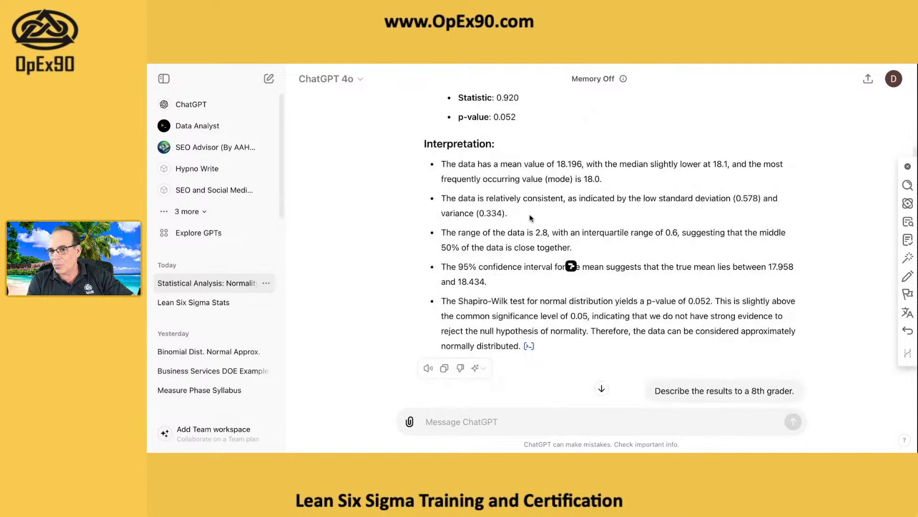
pyautogui.scroll(-1, 493, 251)
pyautogui.scroll(-6, 492, 268)
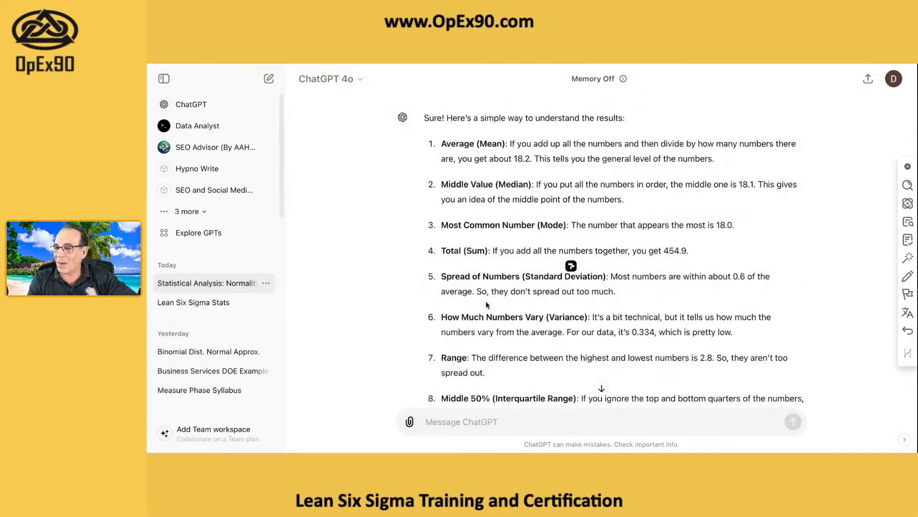
pyautogui.scroll(-2, 490, 306)
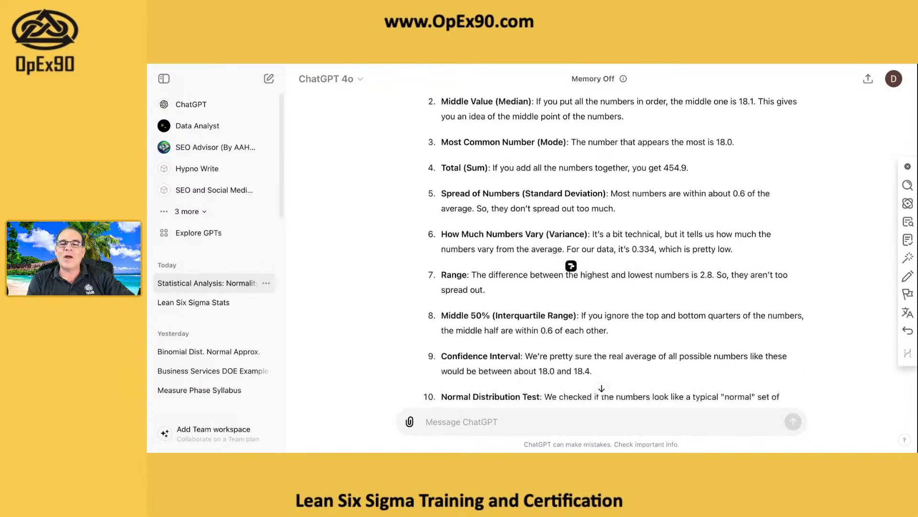
pyautogui.scroll(-1, 491, 294)
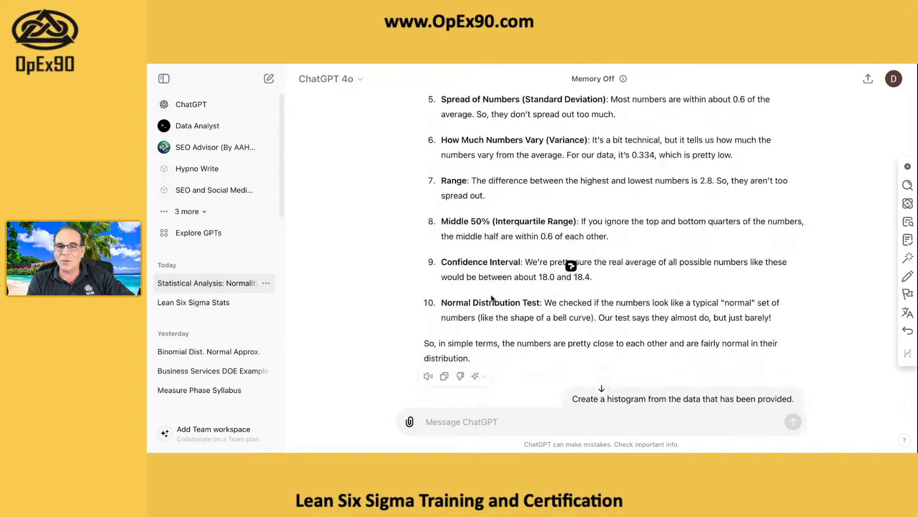
# Look through the histogram, boxplot and individual moving range control chart down to the end of the conversation.
pyautogui.scroll(-4, 496, 295)
pyautogui.scroll(-3, 496, 296)
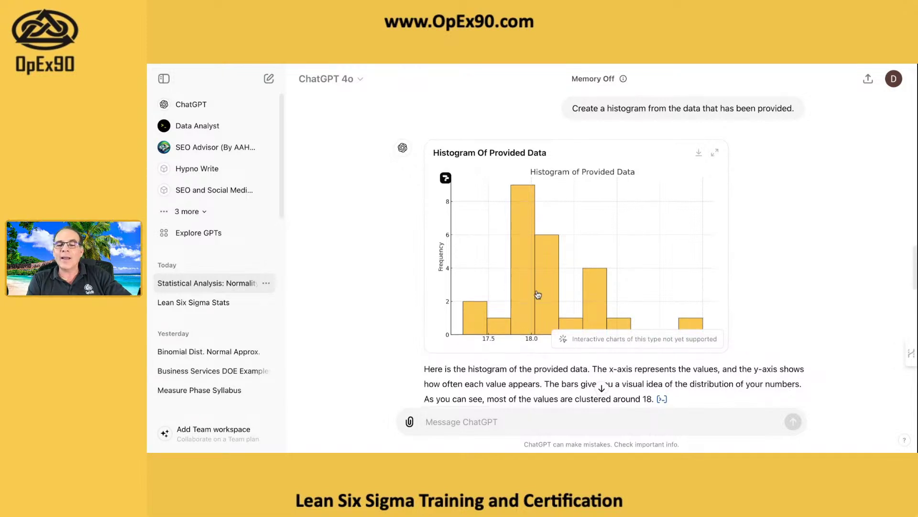
pyautogui.scroll(-1, 538, 295)
pyautogui.scroll(-5, 534, 300)
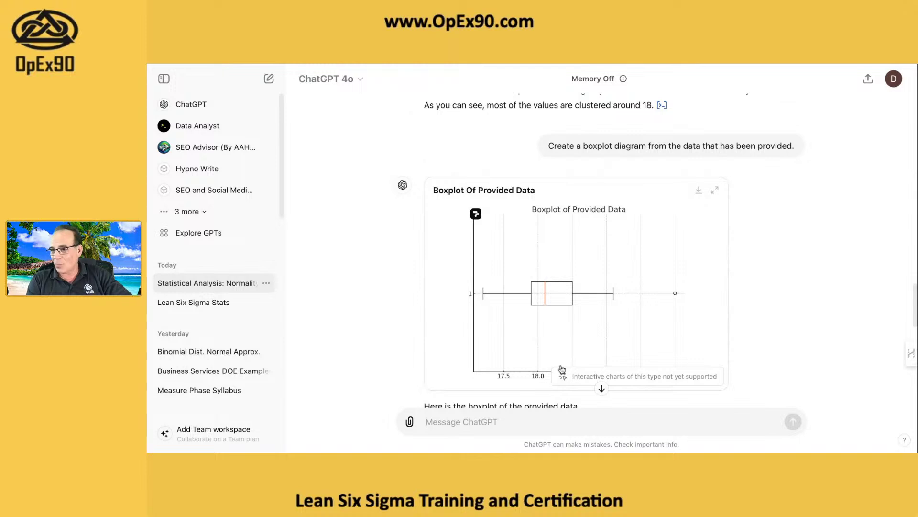
pyautogui.scroll(-9, 562, 369)
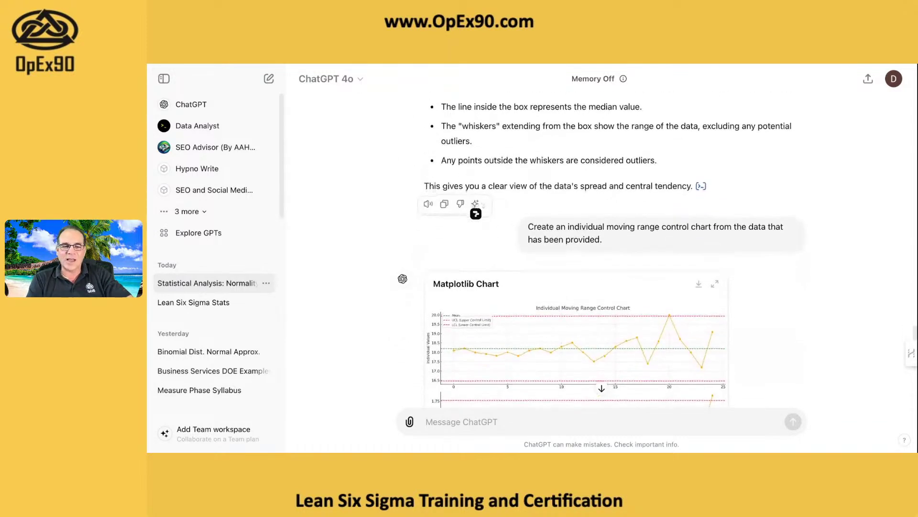
pyautogui.scroll(-6, 513, 352)
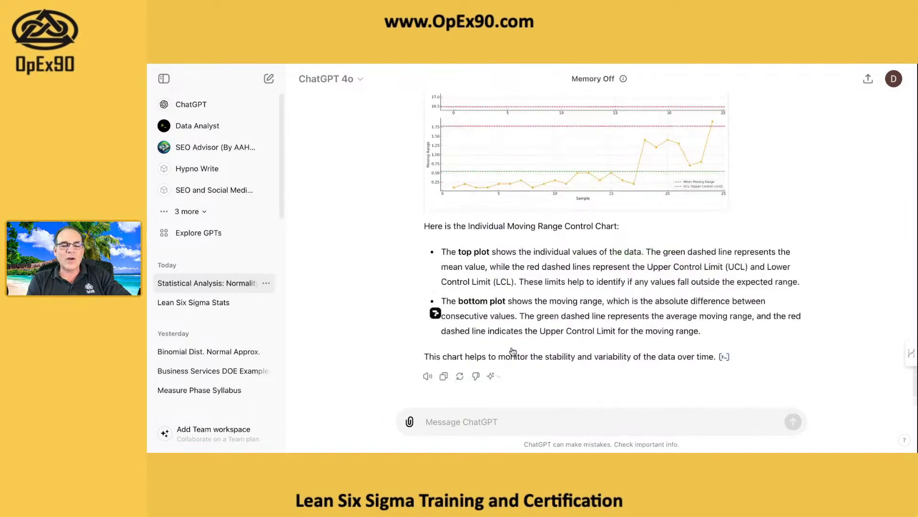
# Send the prompt "Create a raincloud chart from the data that has been provided.".
pyautogui.write('Create a histogram from the data that has been provided.')
pyautogui.doubleClick(487, 423)
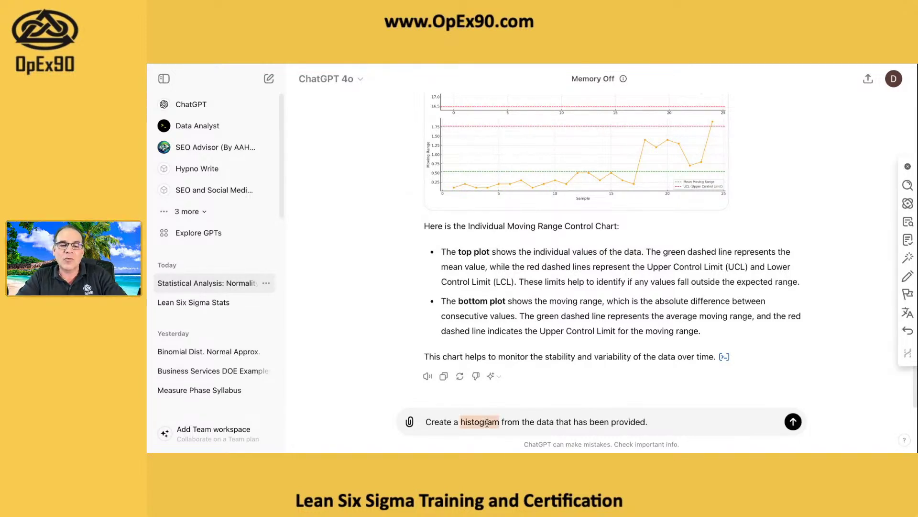
pyautogui.write('rand')
pyautogui.press('BackSpace')
pyautogui.press('BackSpace')
pyautogui.write('incloud ')
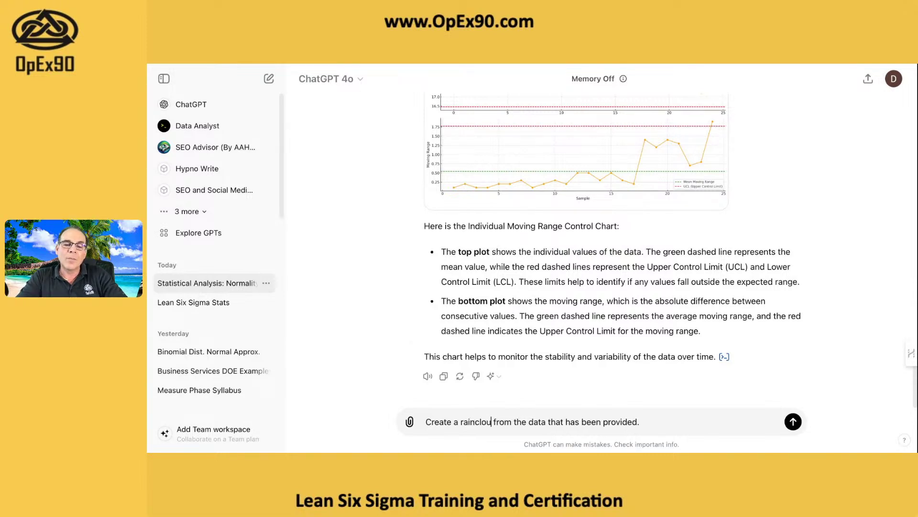
pyautogui.write('chart')
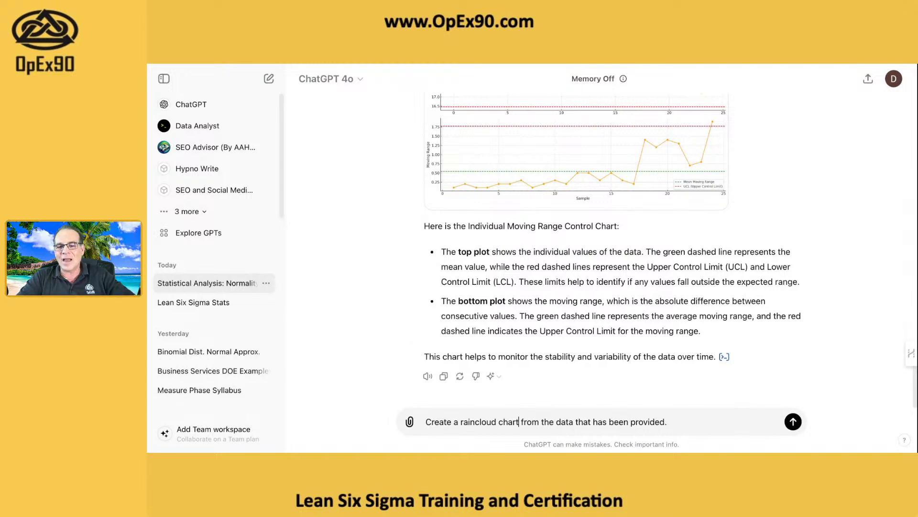
pyautogui.click(794, 423)
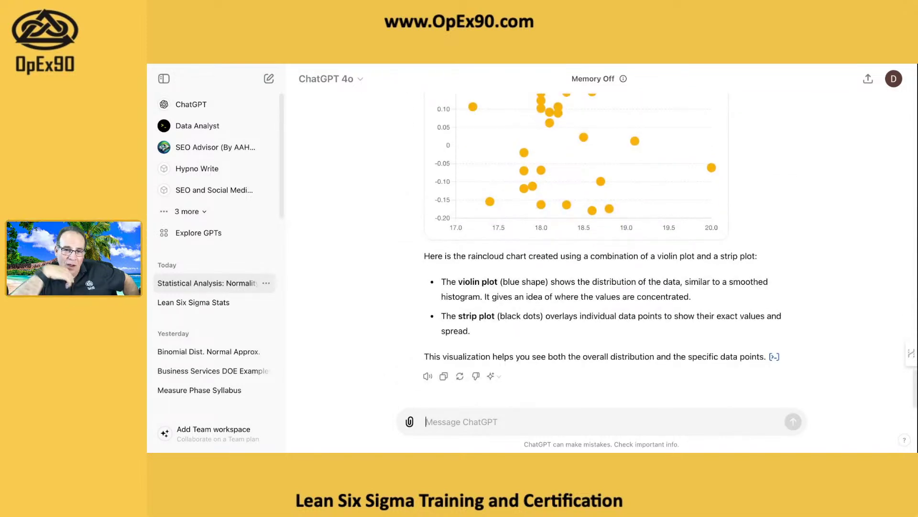
# Examine the generated raincloud chart and the explanation of its violin plot and strip plot.
pyautogui.scroll(3, 591, 204)
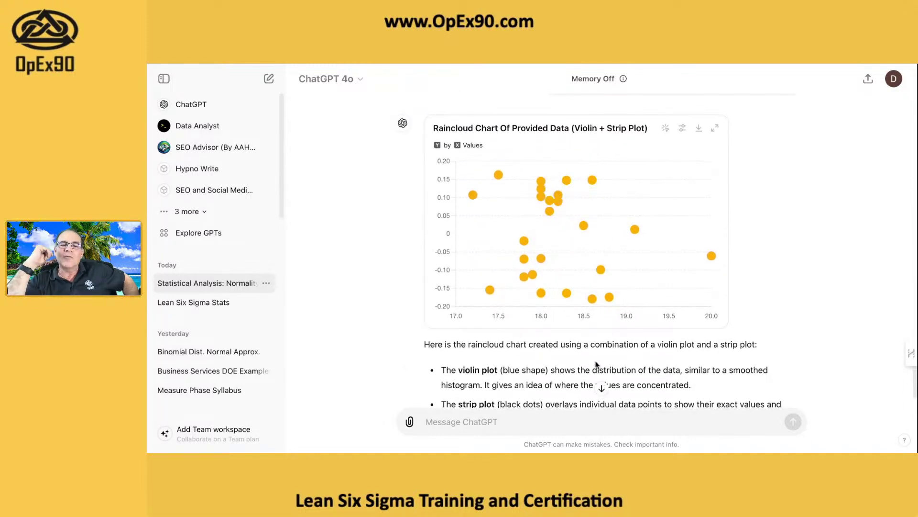
pyautogui.scroll(1, 507, 295)
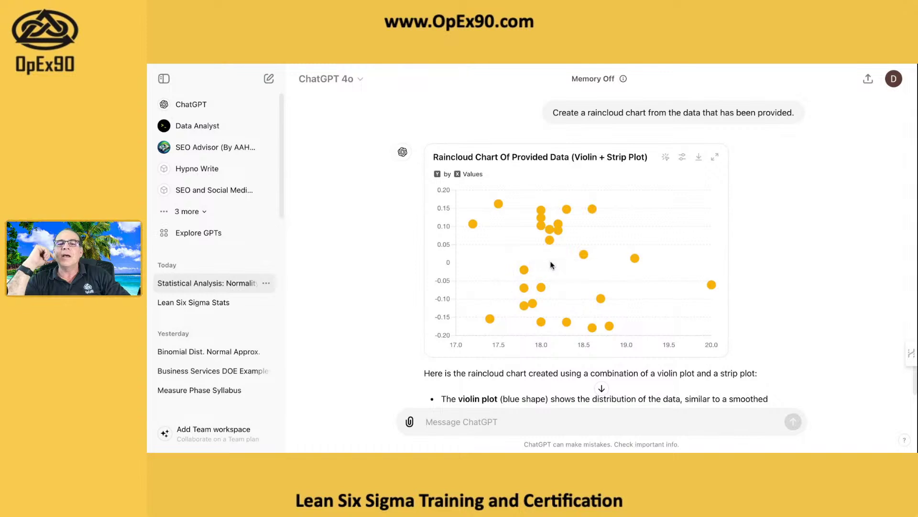
pyautogui.scroll(-3, 546, 262)
pyautogui.scroll(-1, 549, 258)
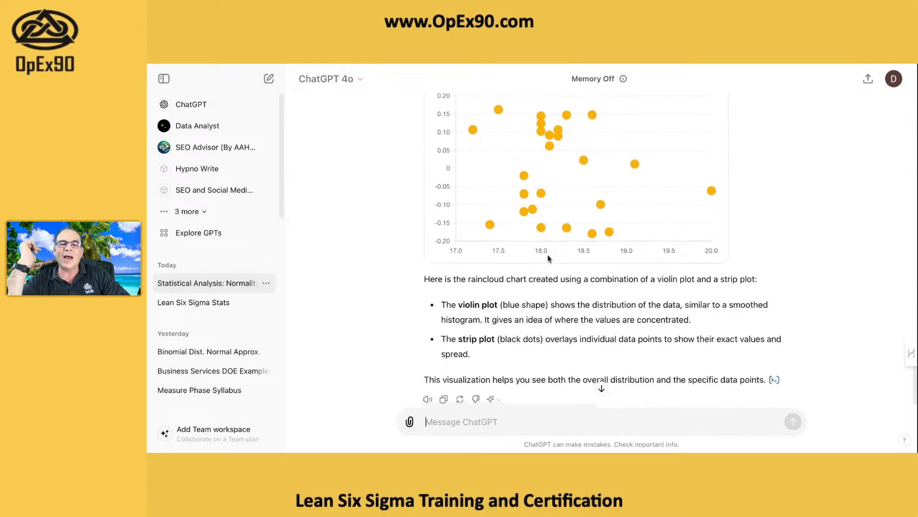